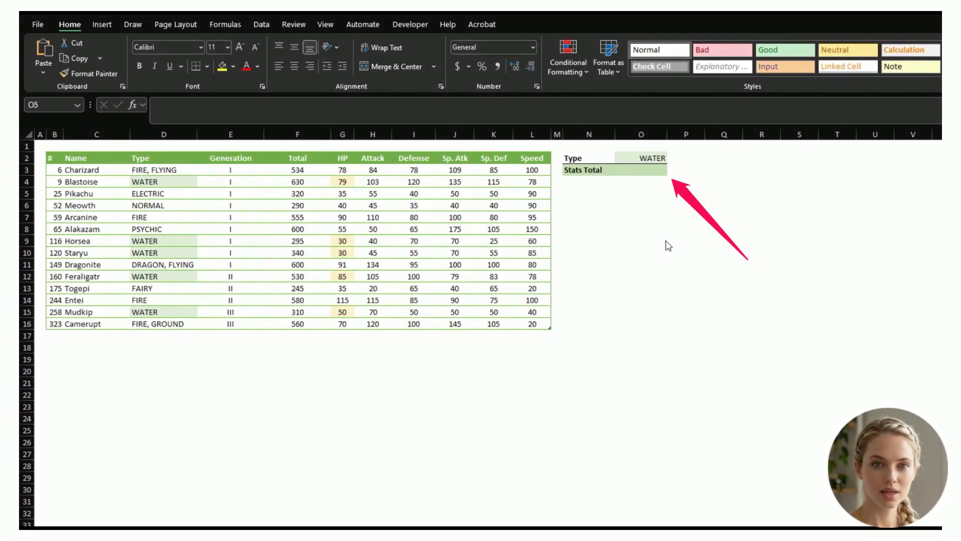
Enter the formula =SUMIFS(HP,Type,O2) in the Stats Total cell O3
{"action": "left_click", "coordinate": [645, 170]}
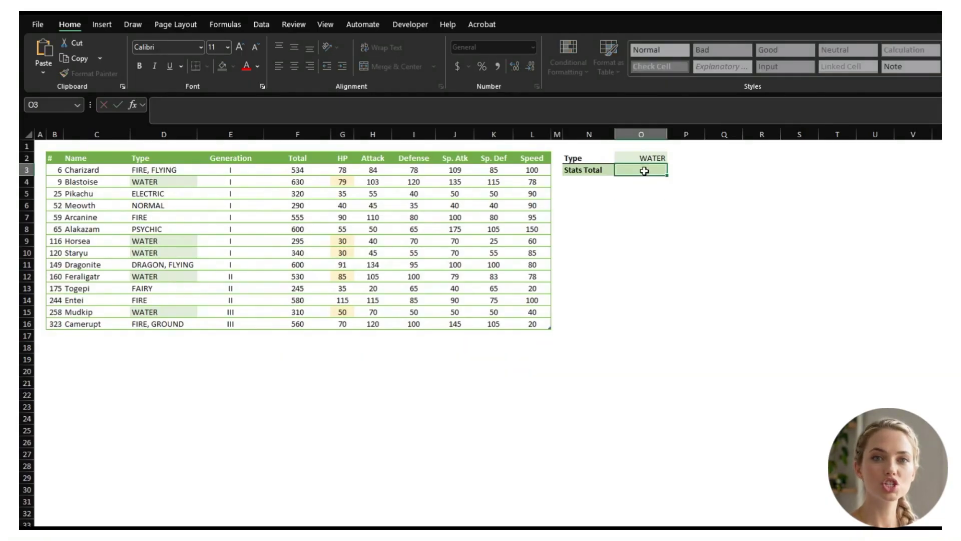
{"action": "left_click", "coordinate": [549, 110]}
{"action": "type", "text": "="}
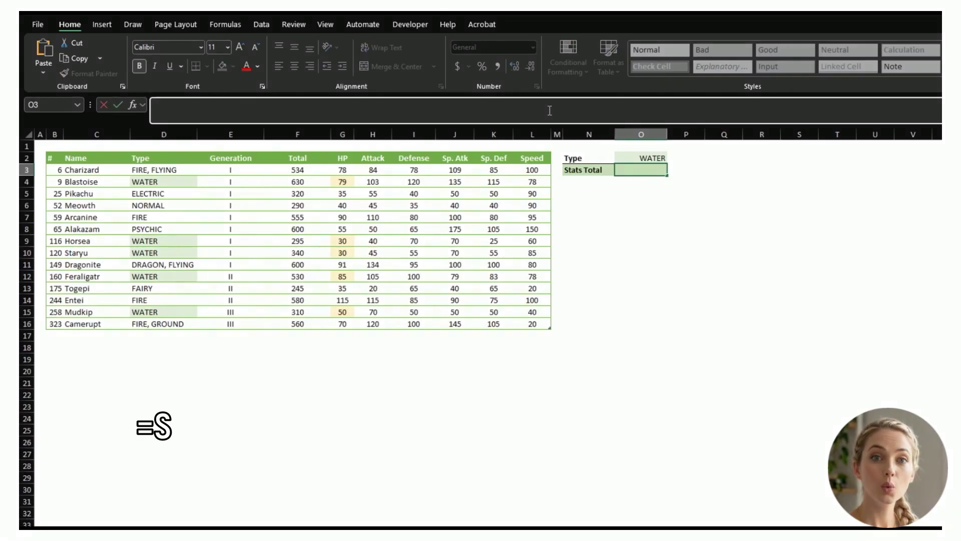
{"action": "type", "text": "sumifs"}
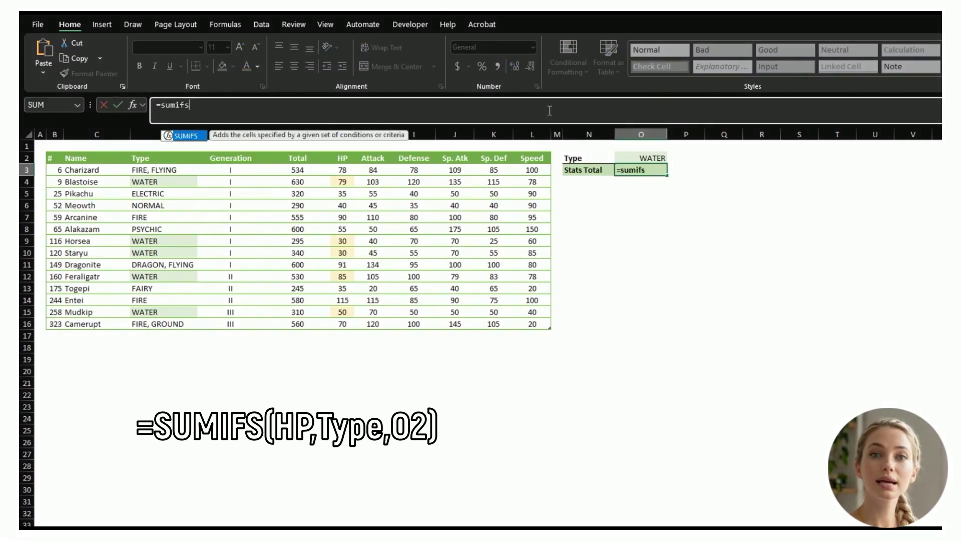
{"action": "key", "text": "Tab"}
{"action": "type", "text": "HP,"}
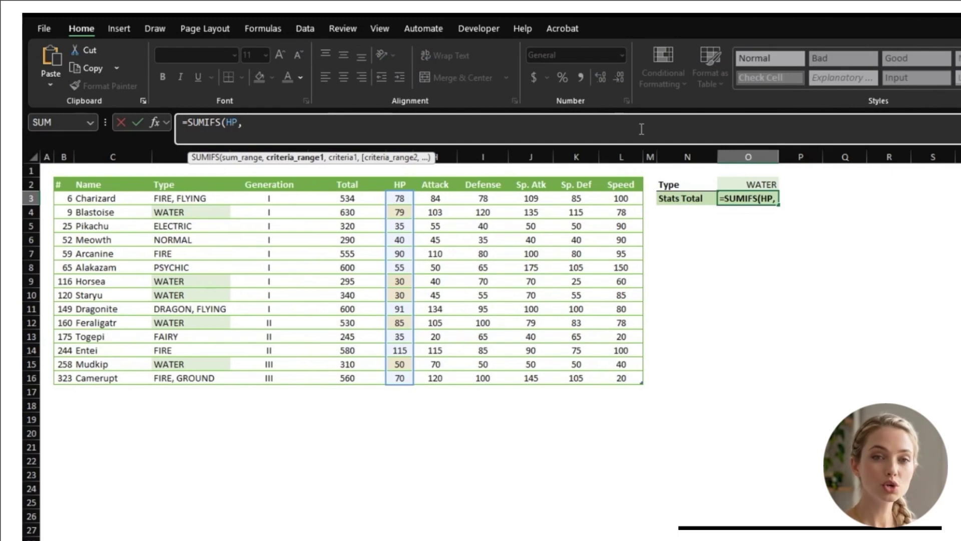
{"action": "type", "text": "Type"}
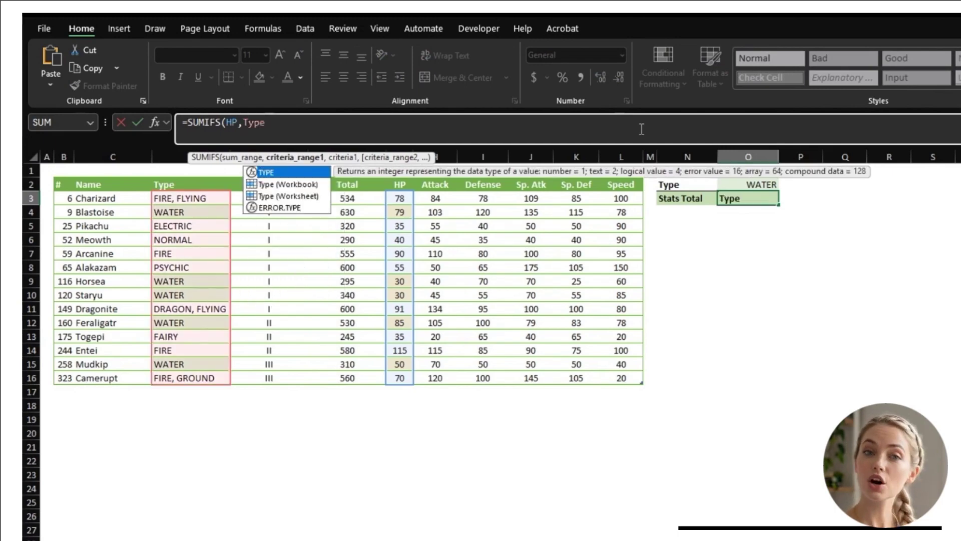
{"action": "type", "text": ","}
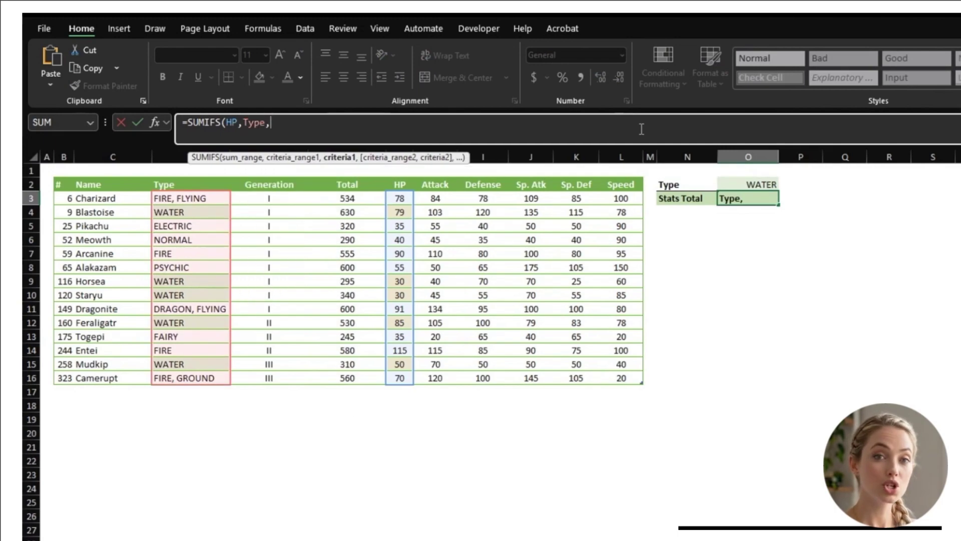
{"action": "type", "text": "O2"}
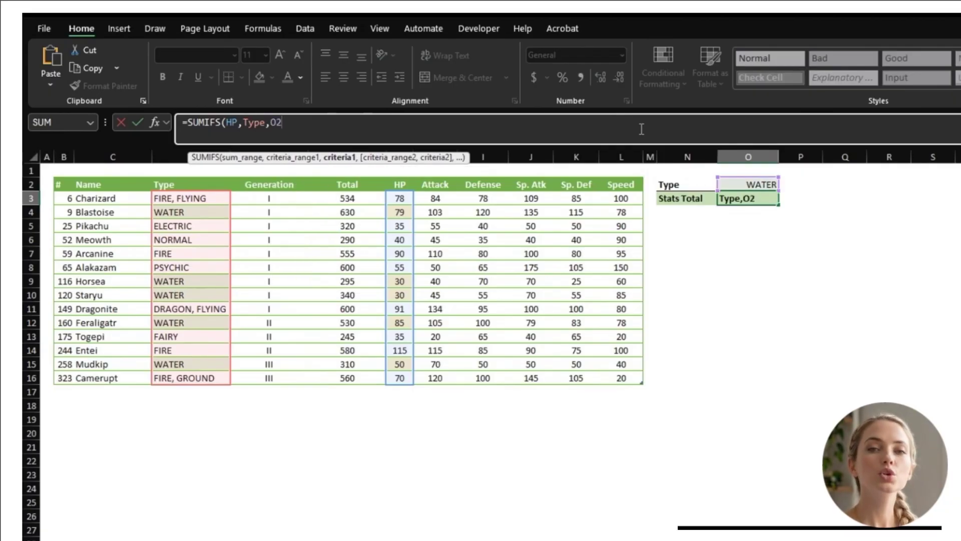
{"action": "type", "text": ")"}
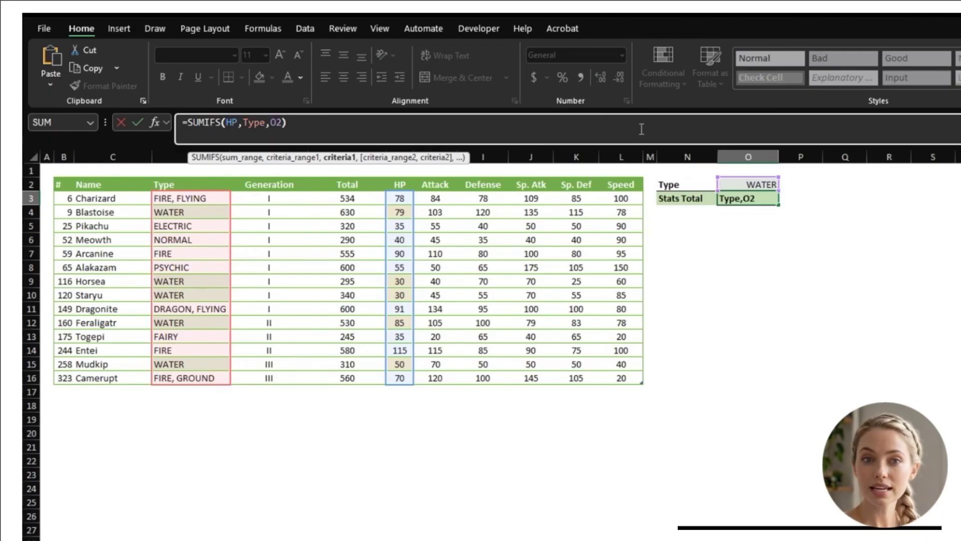
{"action": "key", "text": "Return"}
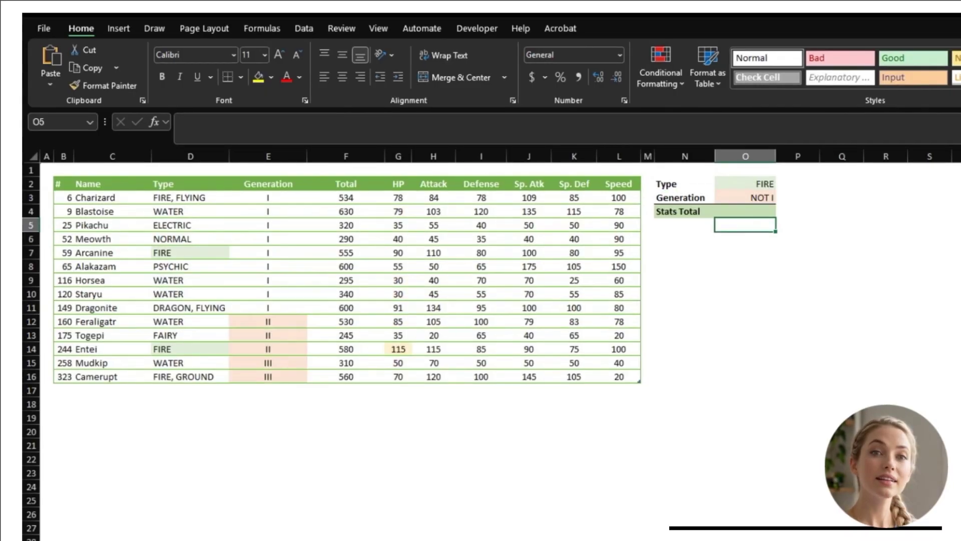
Begin a SUMIFS formula in the Stats Total cell O4 with the named range HP as the sum range
{"action": "left_click", "coordinate": [734, 211]}
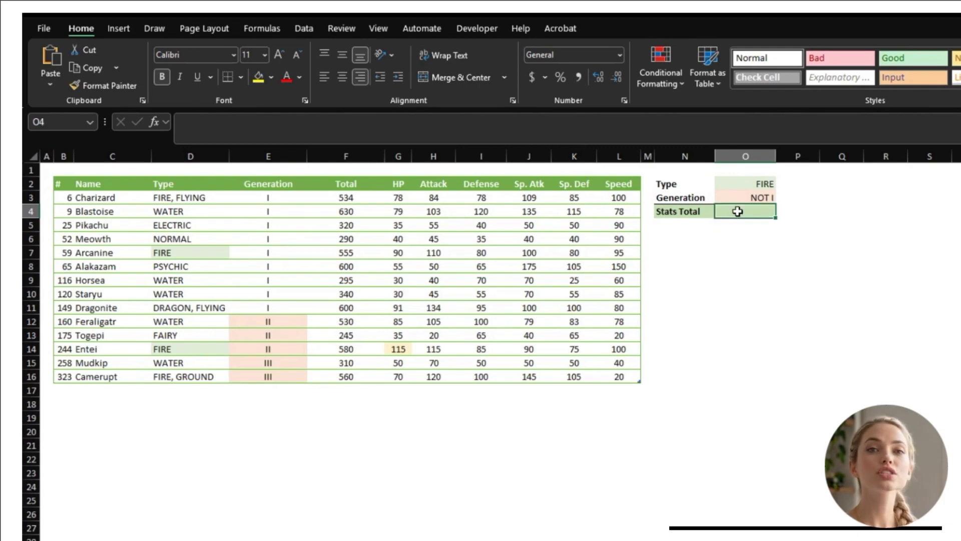
{"action": "left_click", "coordinate": [441, 126]}
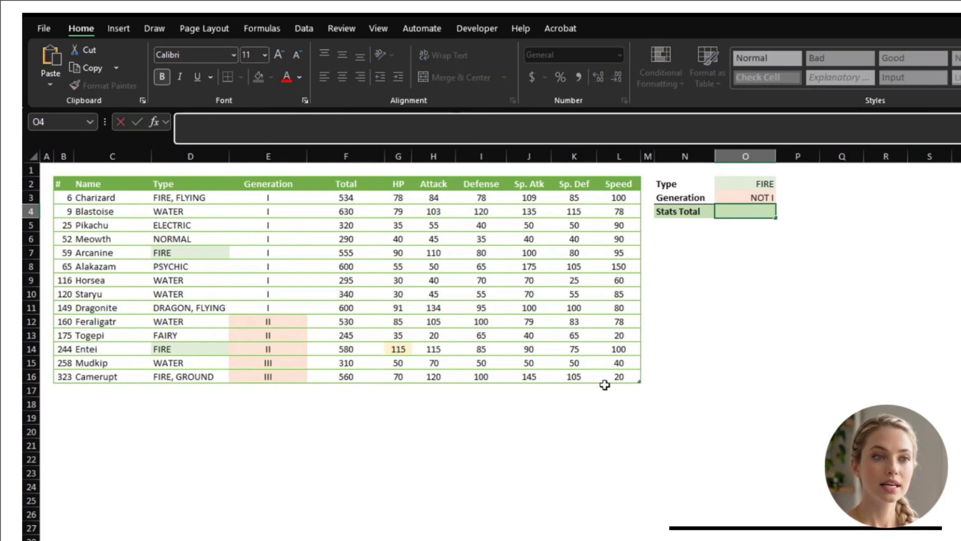
{"action": "type", "text": "="}
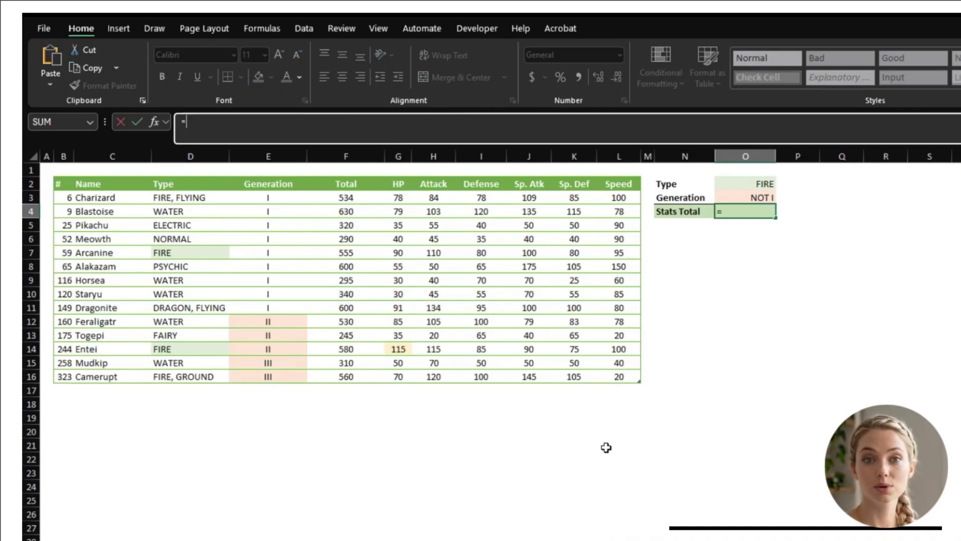
{"action": "type", "text": "sumifs"}
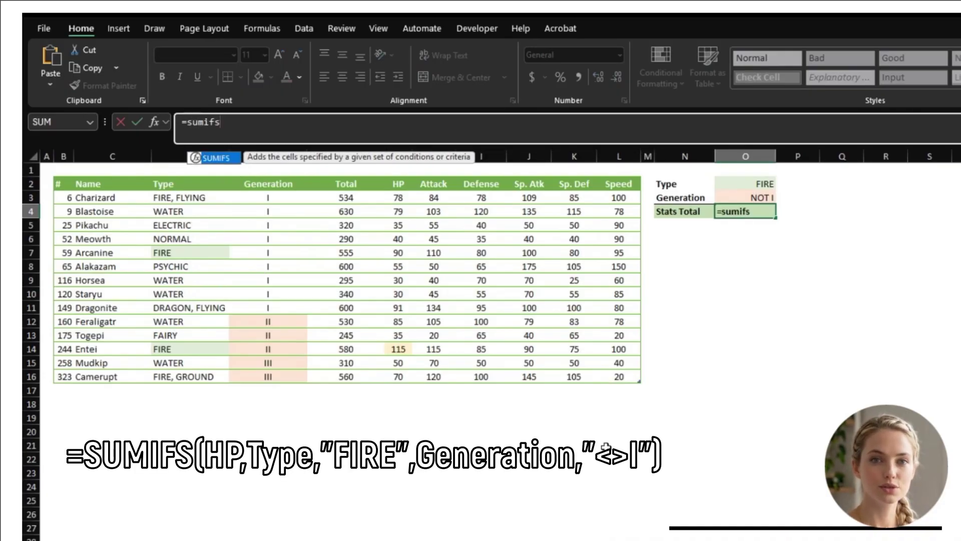
{"action": "key", "text": "Tab"}
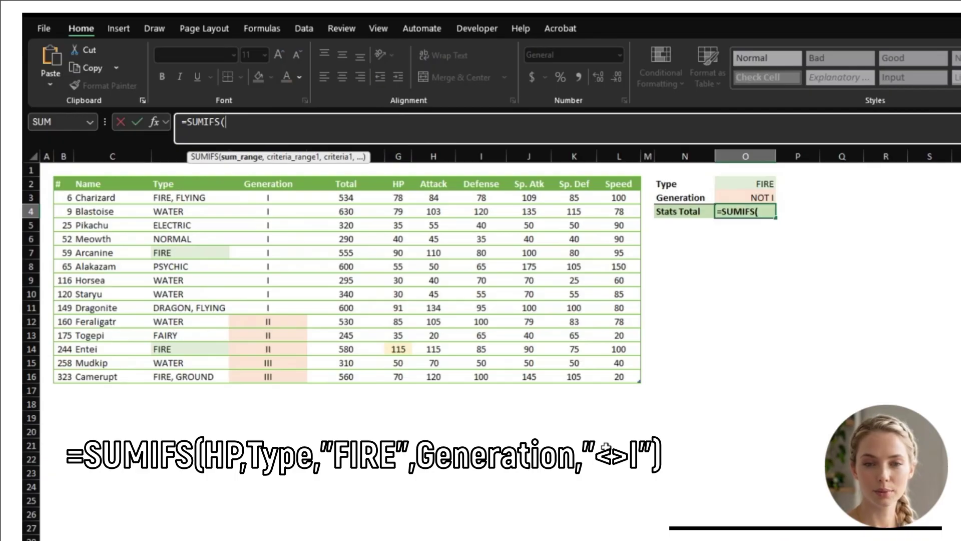
{"action": "type", "text": "Hp"}
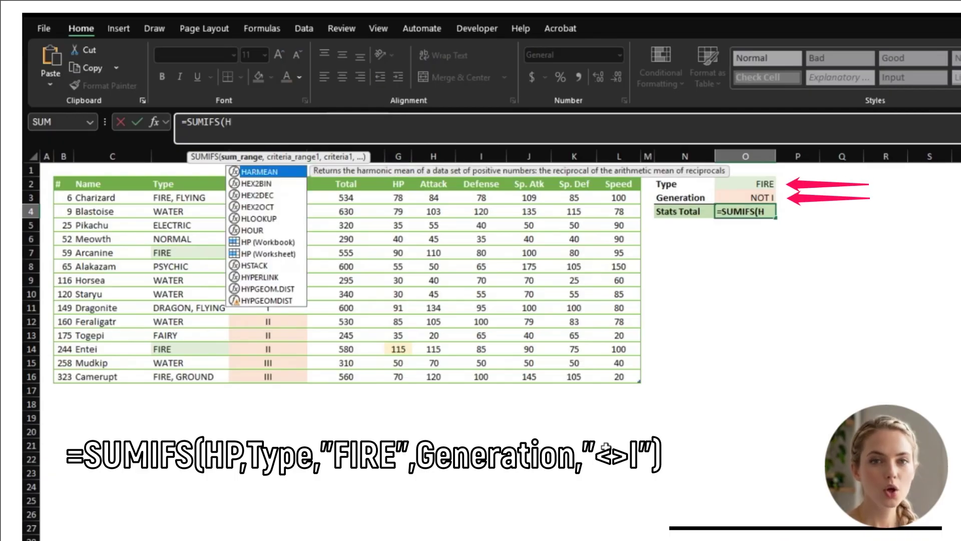
{"action": "key", "text": "Tab"}
{"action": "type", "text": ","}
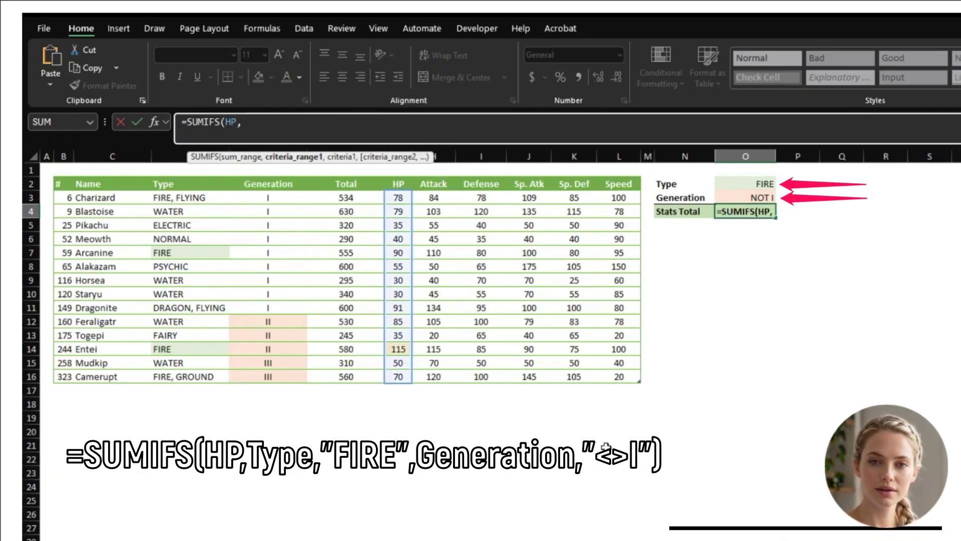
Add Type as the first criteria range of the SUMIFS formula with the criterion "FIRE"
{"action": "type", "text": "Type,"}
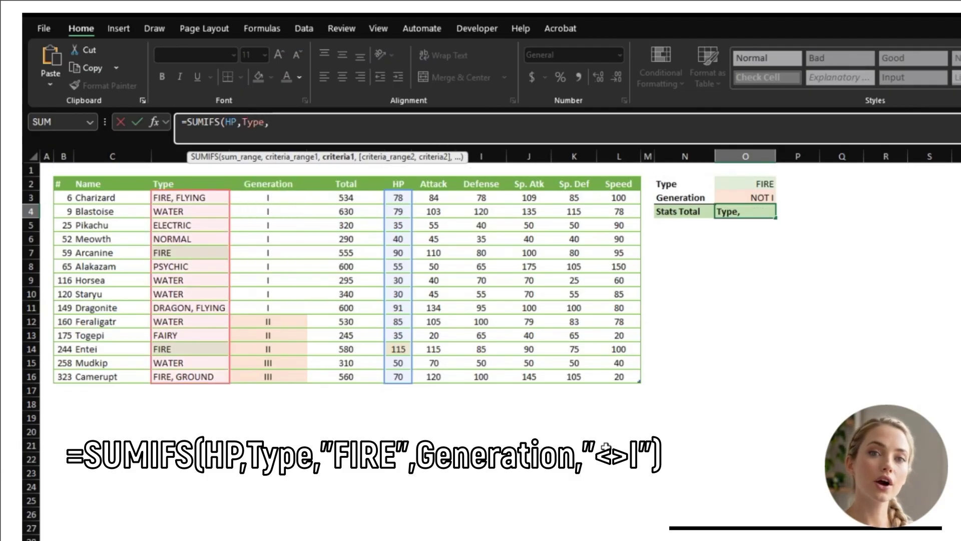
{"action": "type", "text": "\"FIREE"}
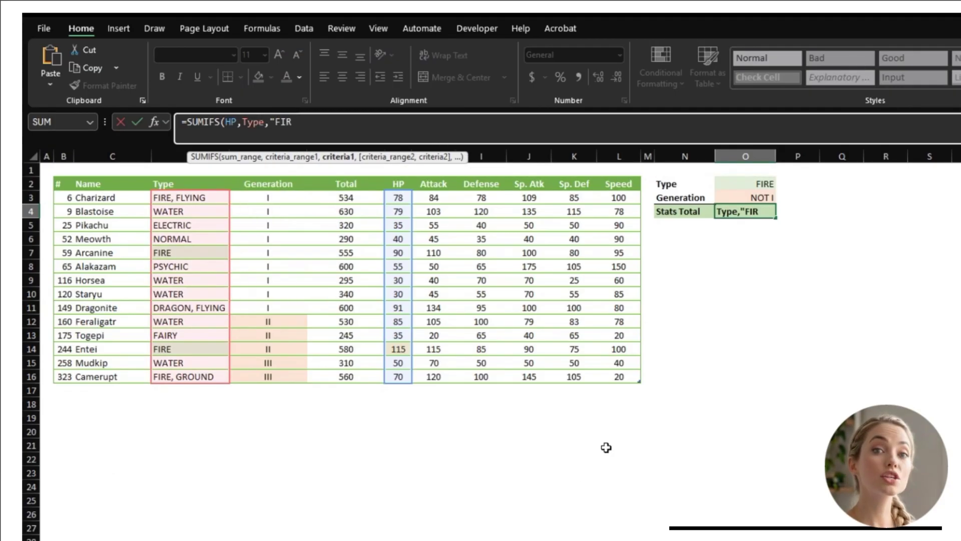
{"action": "key", "text": "BackSpace"}
{"action": "key", "text": "BackSpace"}
{"action": "type", "text": "EE"}
{"action": "key", "text": "BackSpace"}
{"action": "type", "text": "\","}
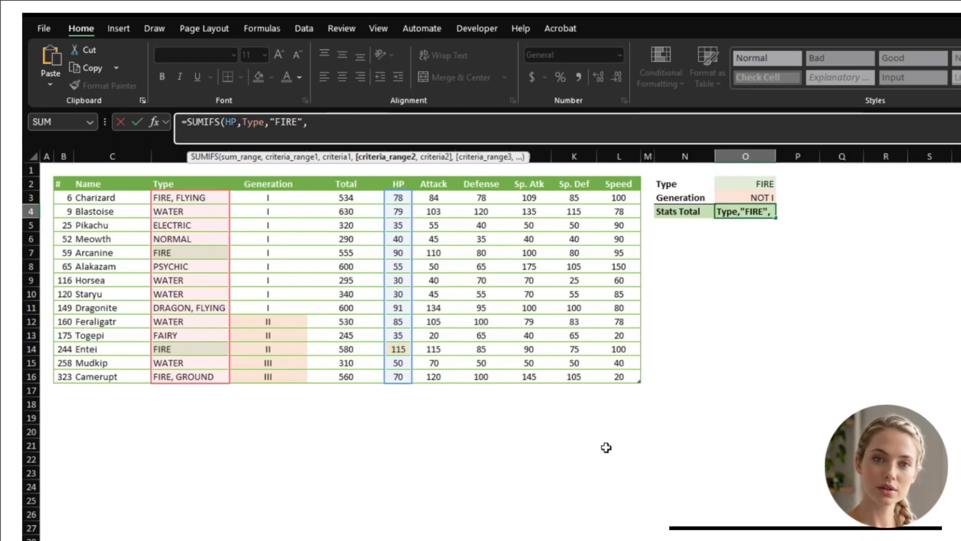
Complete the SUMIFS formula with Generation as the second criteria range and "<>I" as its criterion, and commit it
{"action": "type", "text": "Gene"}
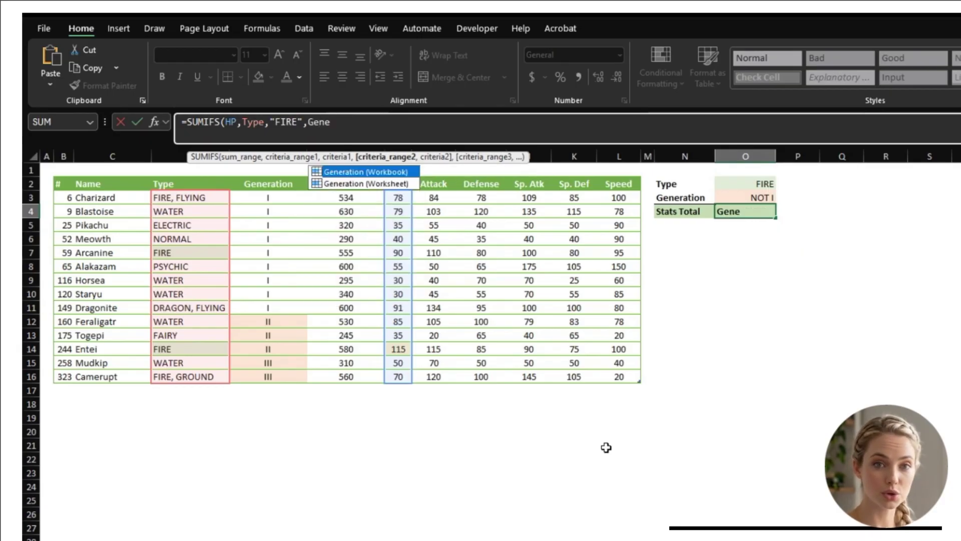
{"action": "type", "text": "rati"}
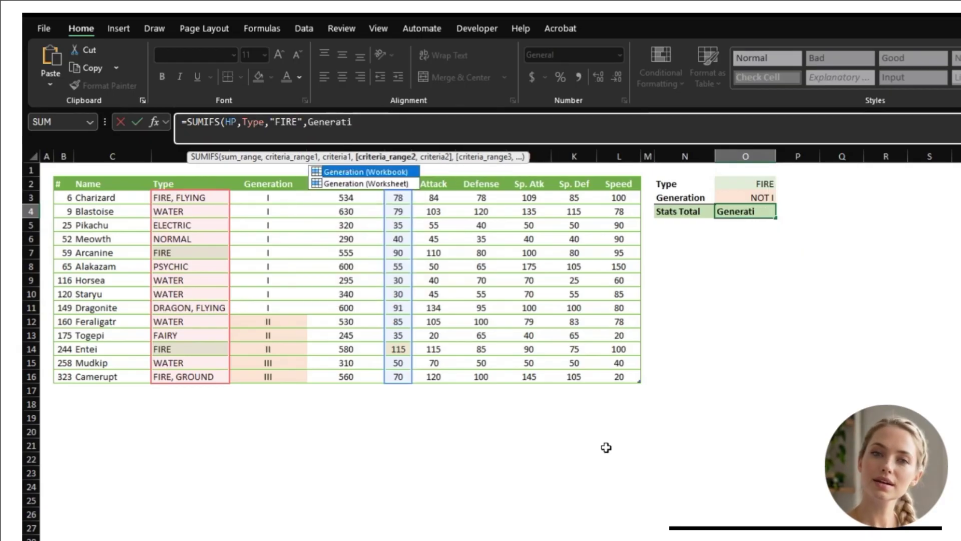
{"action": "type", "text": "omn"}
{"action": "key", "text": "BackSpace"}
{"action": "key", "text": "BackSpace"}
{"action": "type", "text": "n"}
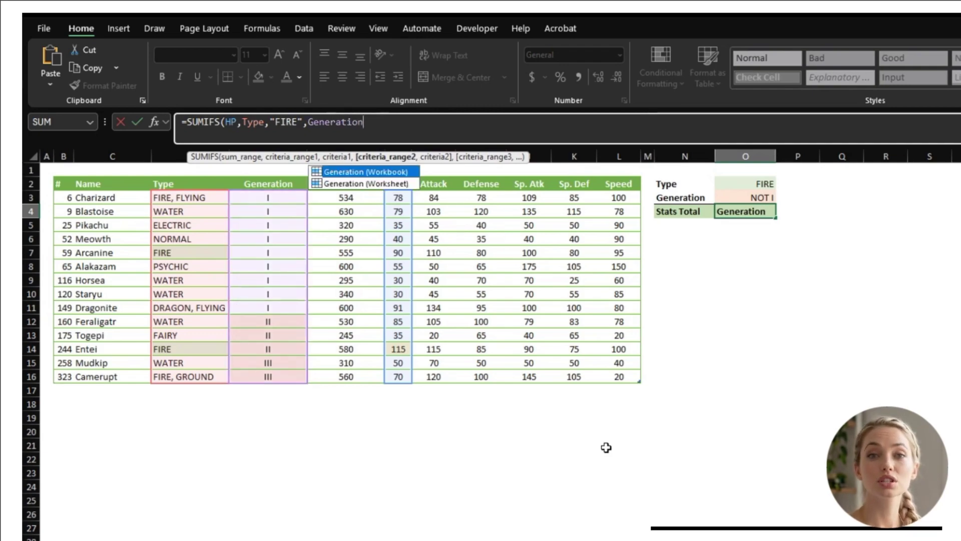
{"action": "type", "text": ",\""}
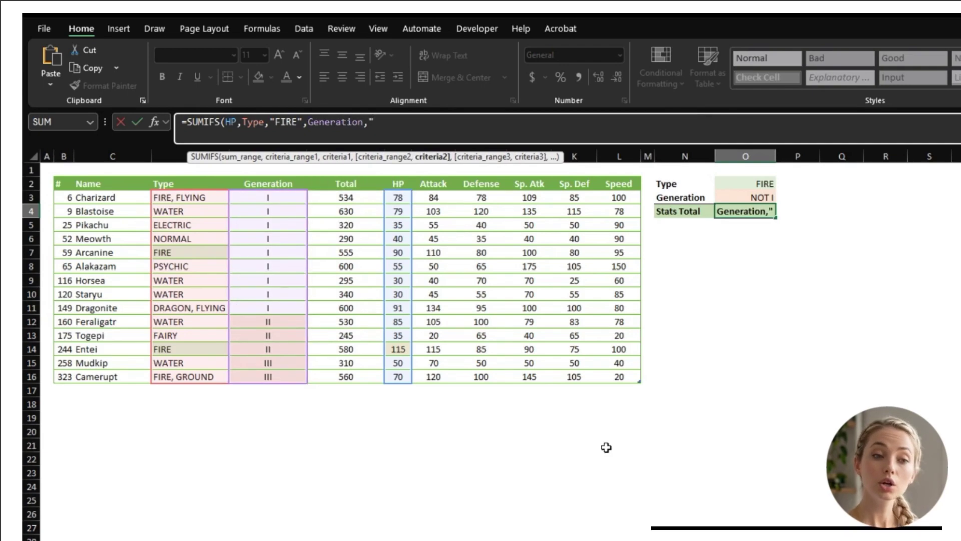
{"action": "type", "text": "z"}
{"action": "key", "text": "BackSpace"}
{"action": "type", "text": "<>I\""}
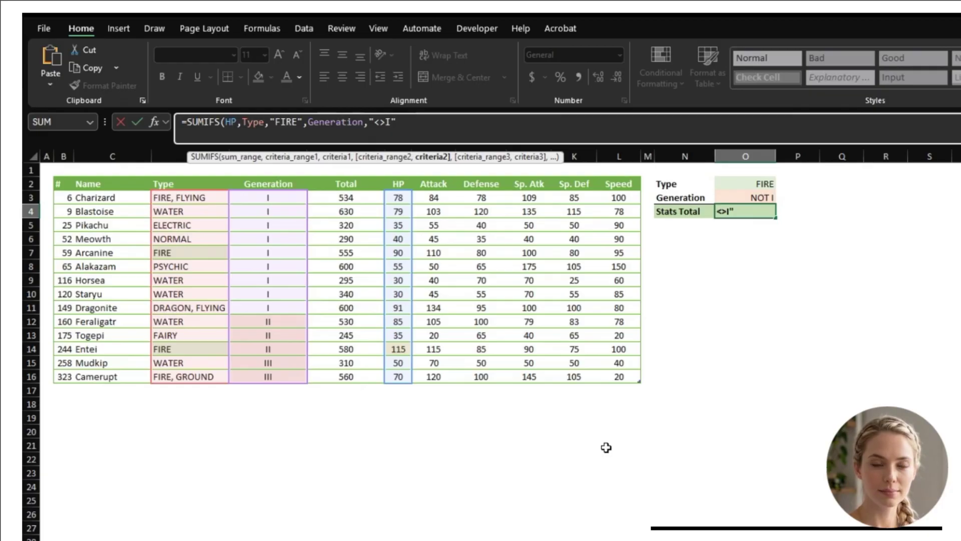
{"action": "key", "text": "Return"}
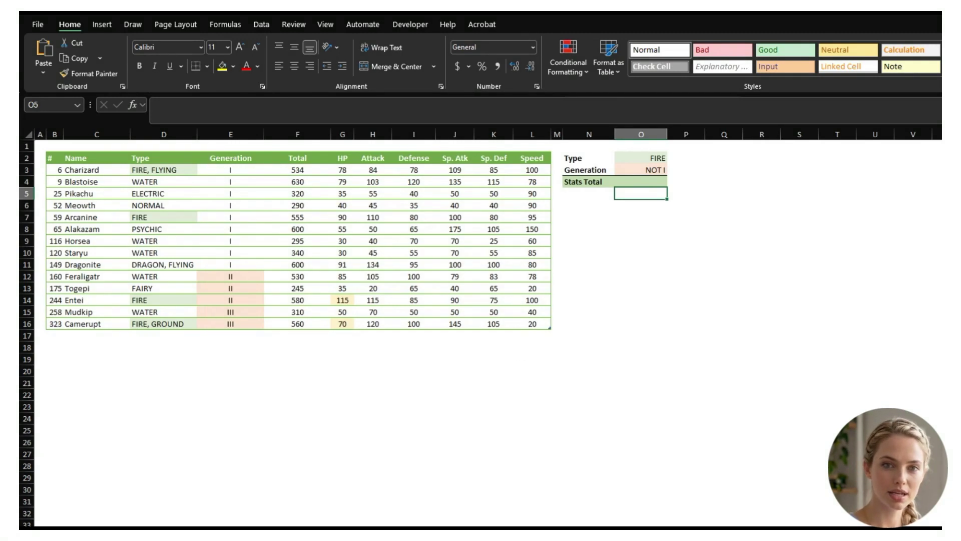
Begin a SUMIFS formula in the empty Stats Total cell O4 with HP as sum range and Type as first criteria range
{"action": "left_click", "coordinate": [640, 181]}
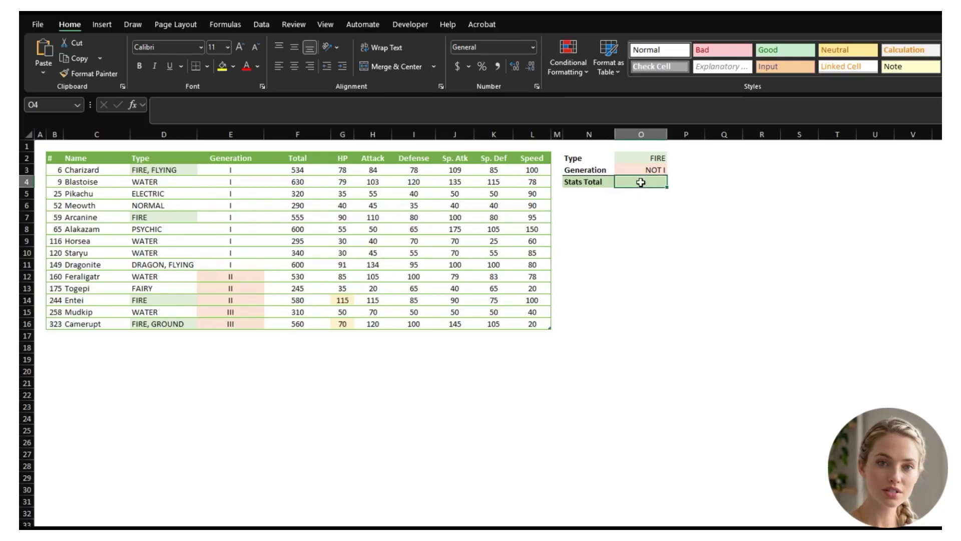
{"action": "left_click", "coordinate": [323, 114]}
{"action": "type", "text": "=Sum"}
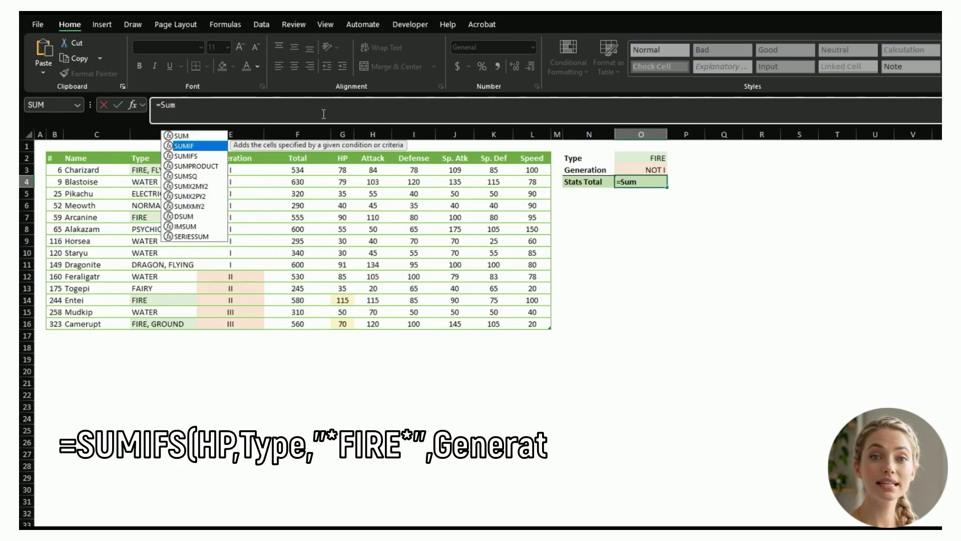
{"action": "key", "text": "Down"}
{"action": "key", "text": "Tab"}
{"action": "type", "text": "H"}
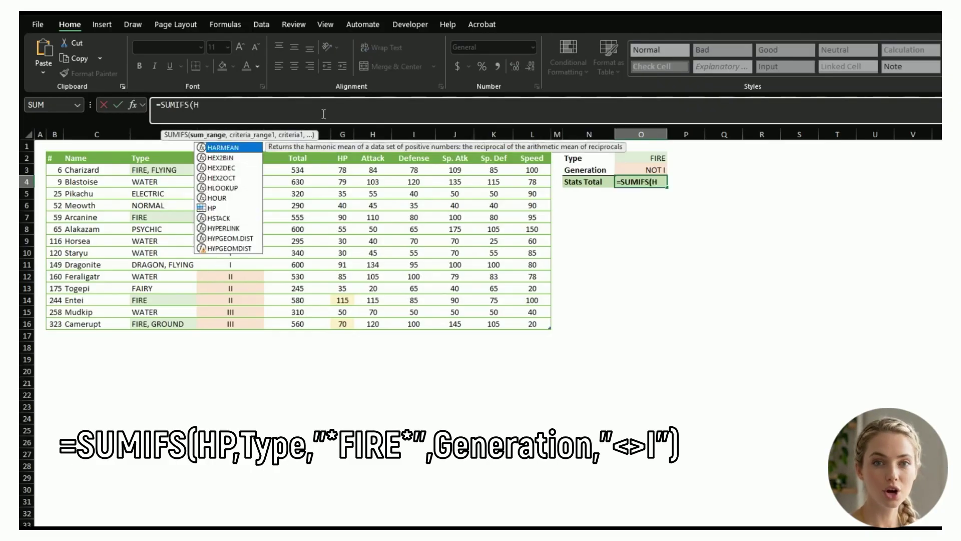
{"action": "type", "text": "P,Type"}
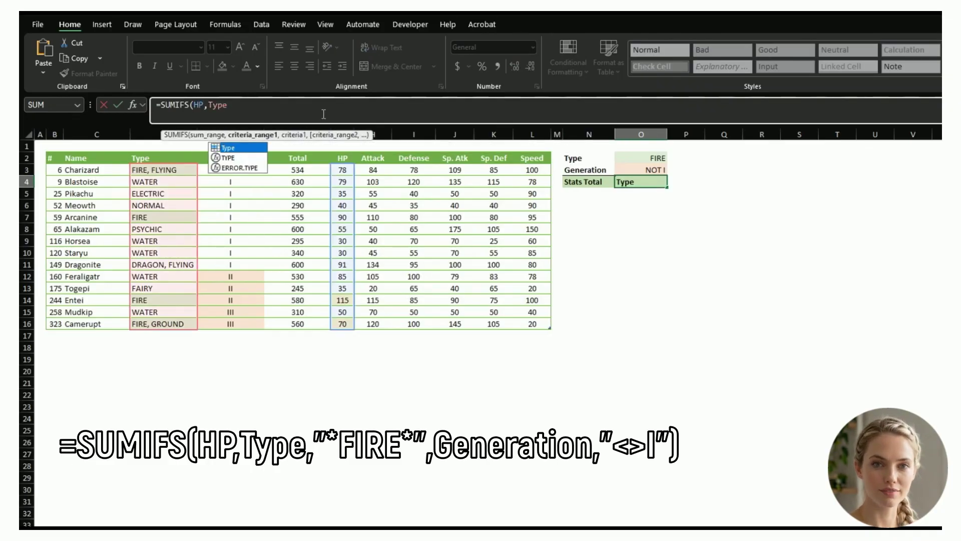
Add the wildcard criterion "*FIRE*" for the Type range in the SUMIFS formula
{"action": "type", "text": ",\"\""}
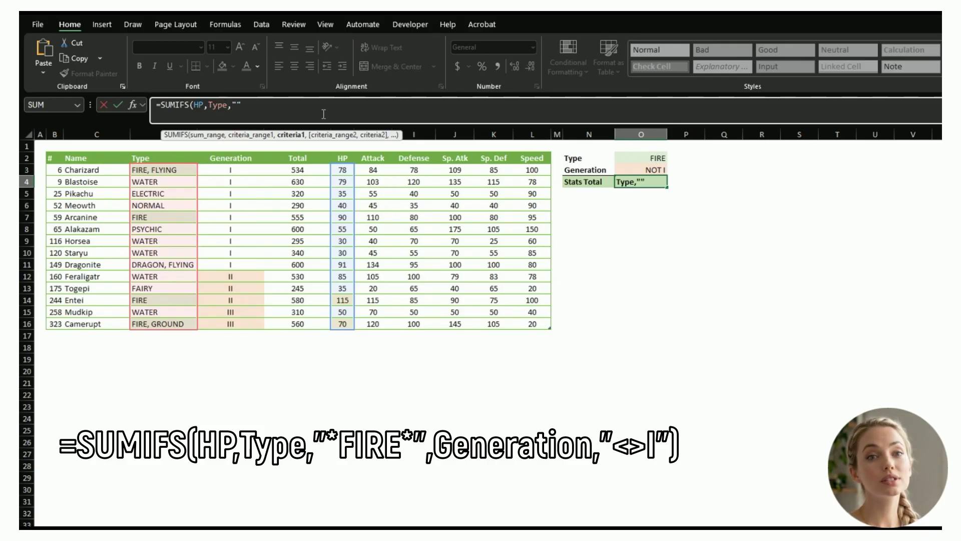
{"action": "key", "text": "Left"}
{"action": "type", "text": "*F*"}
{"action": "type", "text": "IRE"}
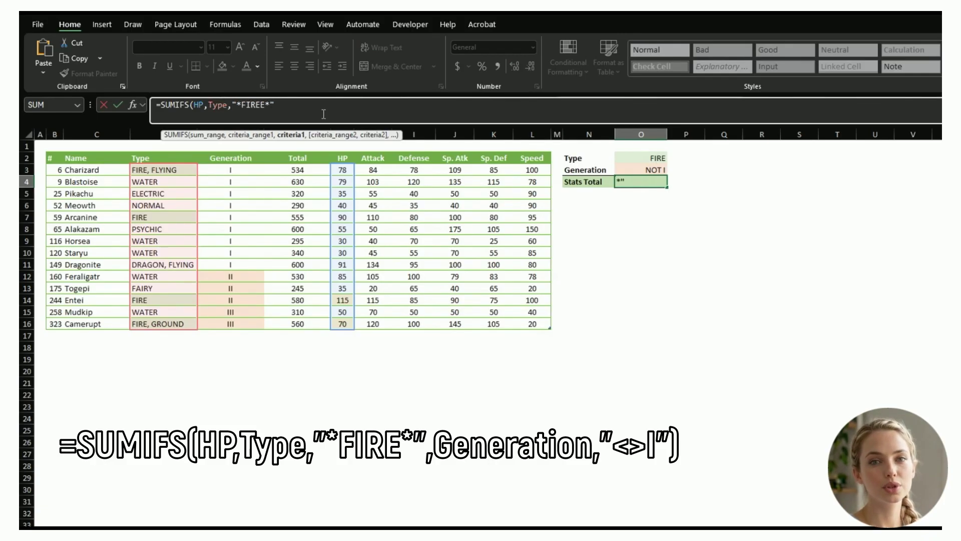
{"action": "type", "text": ","}
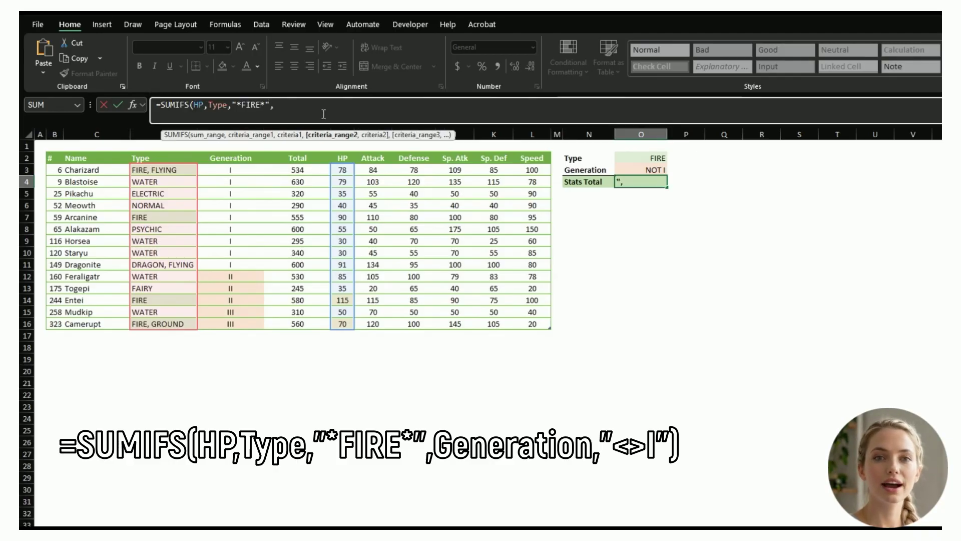
Finish the wildcard SUMIFS formula with Generation as second criteria range and "<>I" as its criterion, and commit it
{"action": "type", "text": "Genera"}
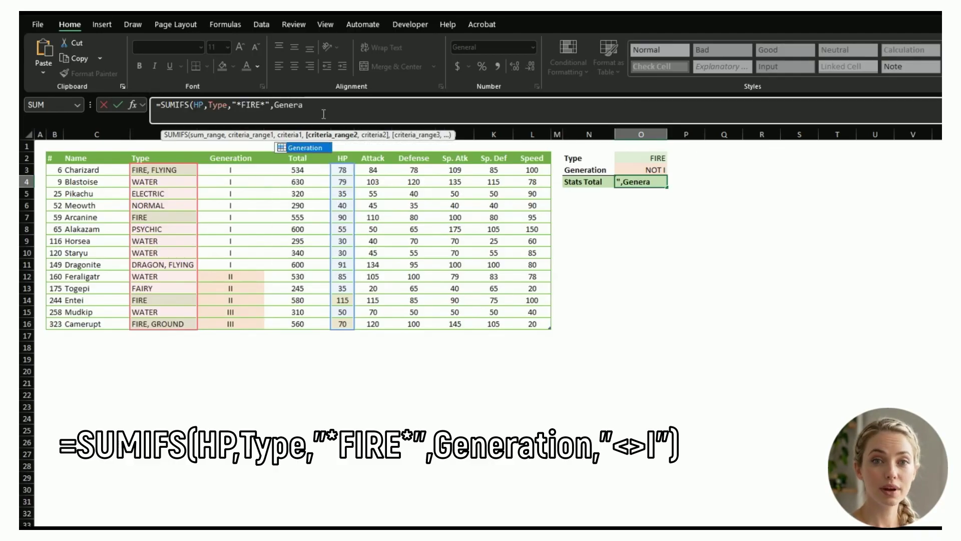
{"action": "type", "text": "tion,"}
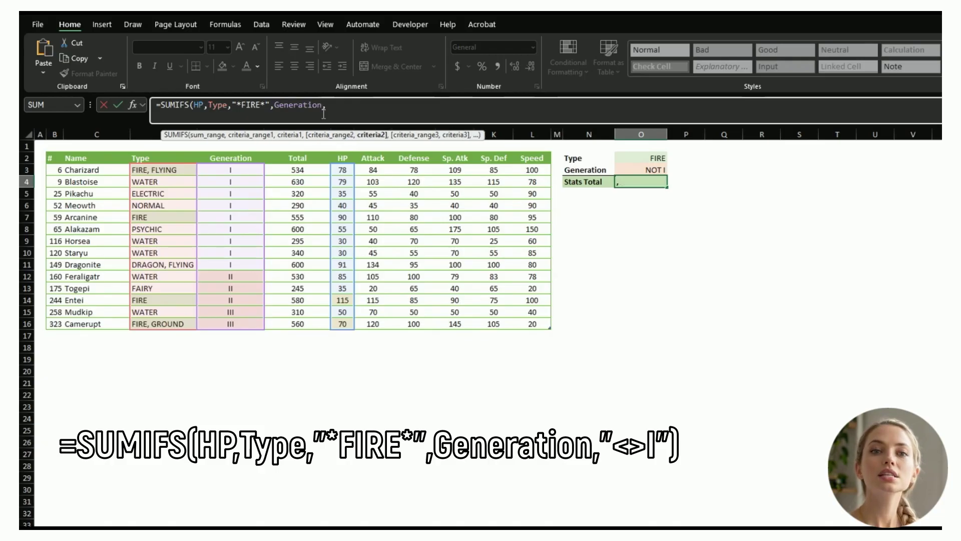
{"action": "type", "text": "\"<>I"}
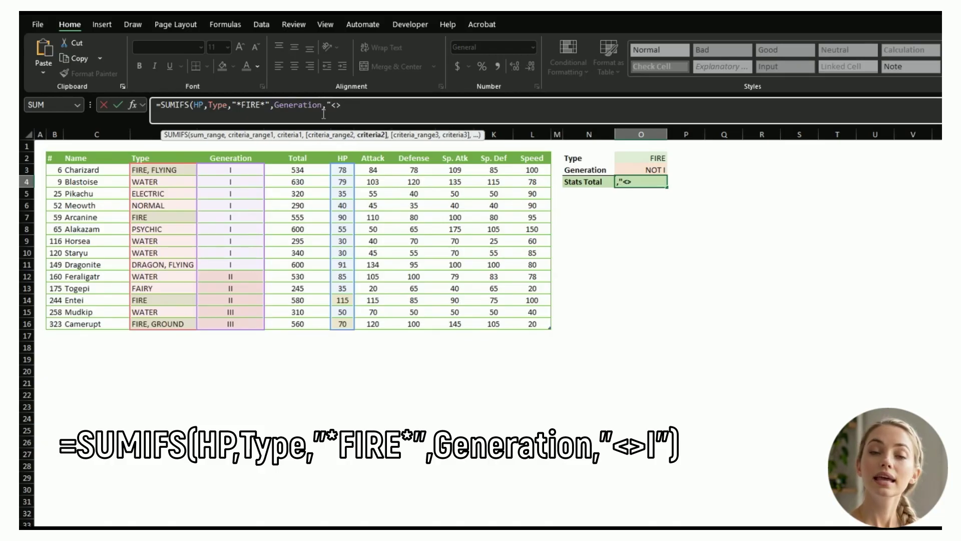
{"action": "type", "text": "\")"}
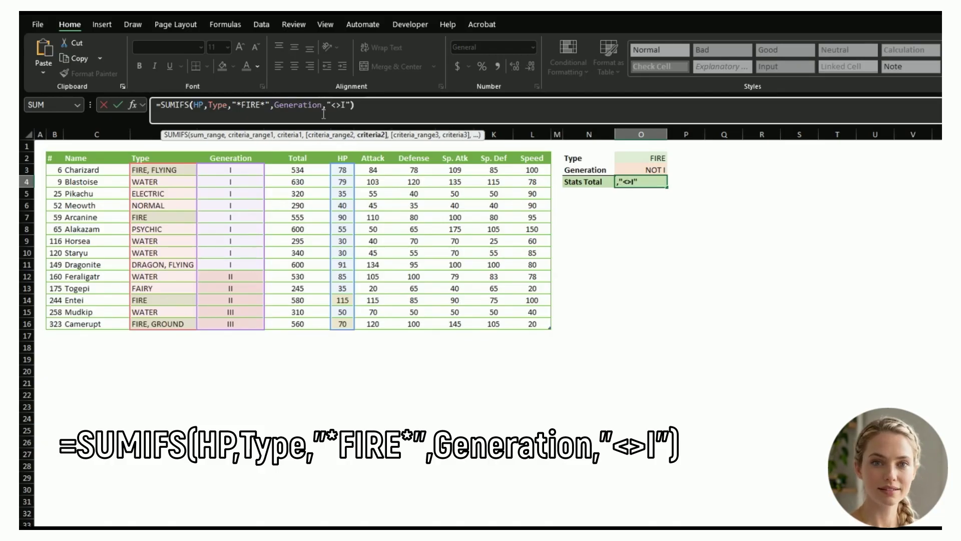
{"action": "key", "text": "Return"}
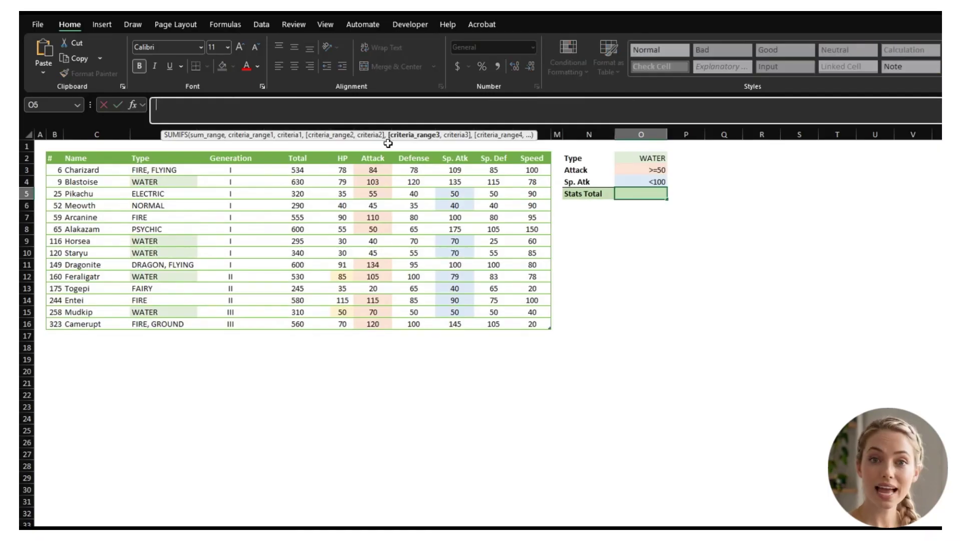
Begin a SUMIFS formula in the empty Stats Total cell O5 with sum range HP, criteria range Type and criterion "WATER"
{"action": "key", "text": "Escape"}
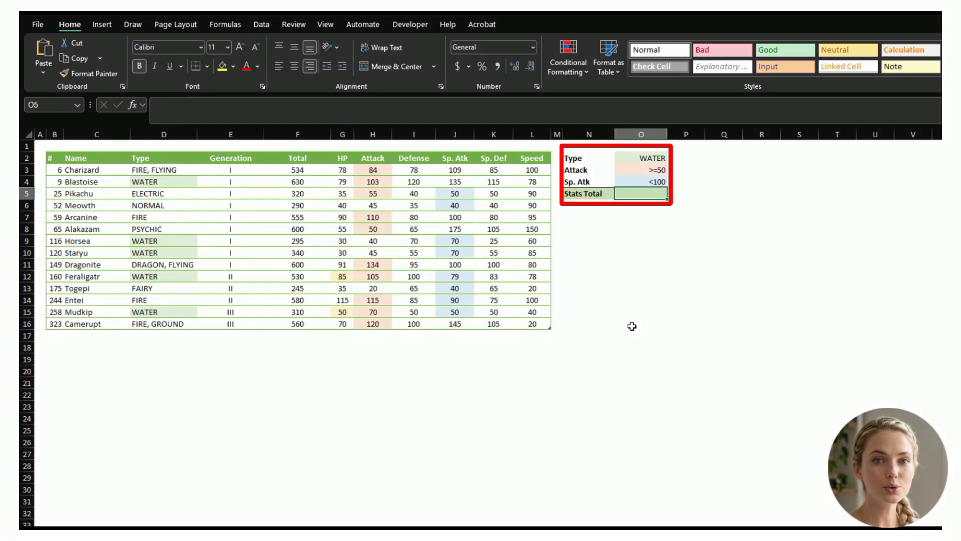
{"action": "left_click", "coordinate": [310, 111]}
{"action": "type", "text": "=sum"}
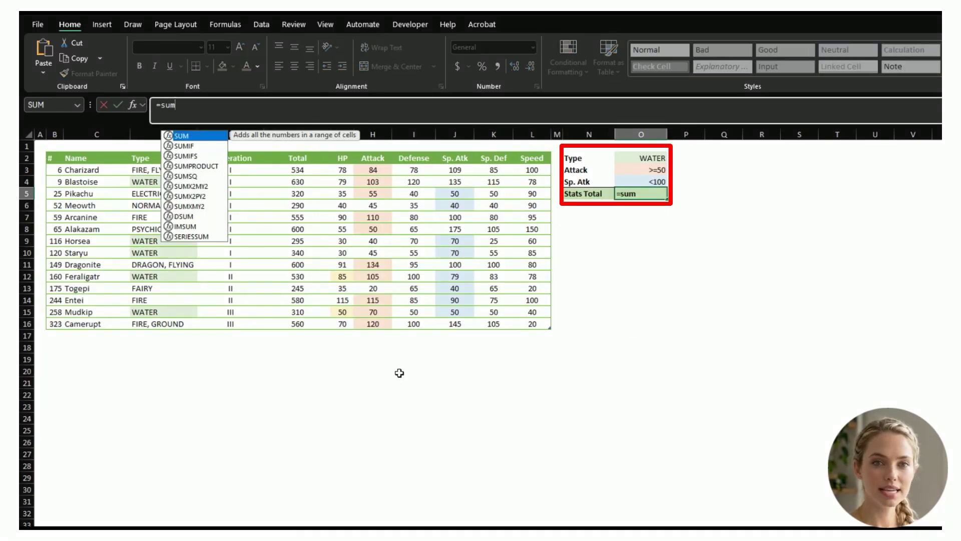
{"action": "key", "text": "Down"}
{"action": "key", "text": "Down"}
{"action": "key", "text": "Tab"}
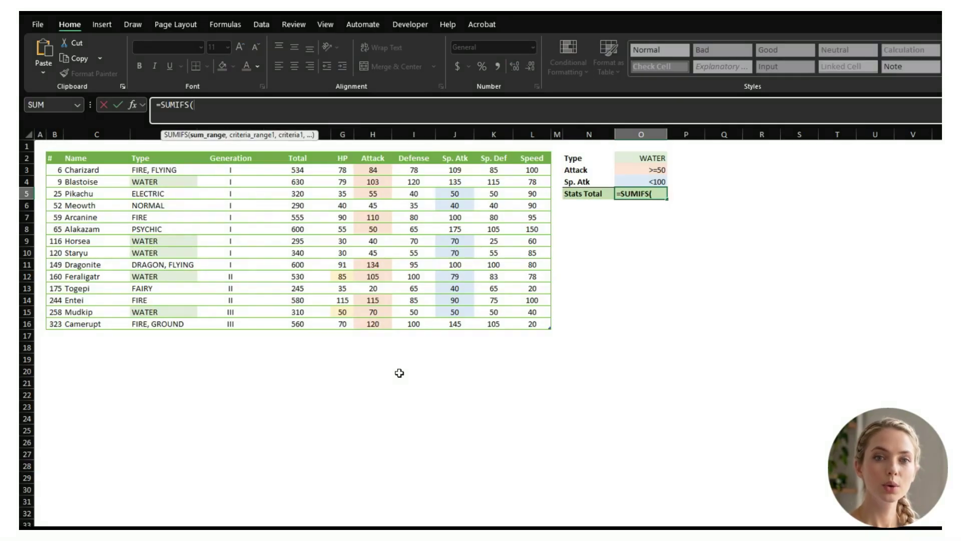
{"action": "type", "text": "HP,Type,"}
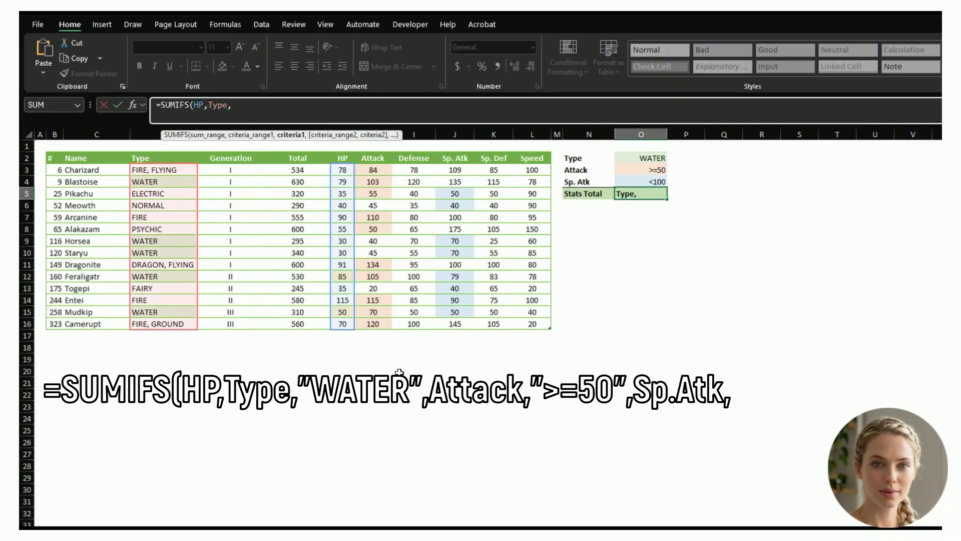
{"action": "type", "text": "\"WATER\""}
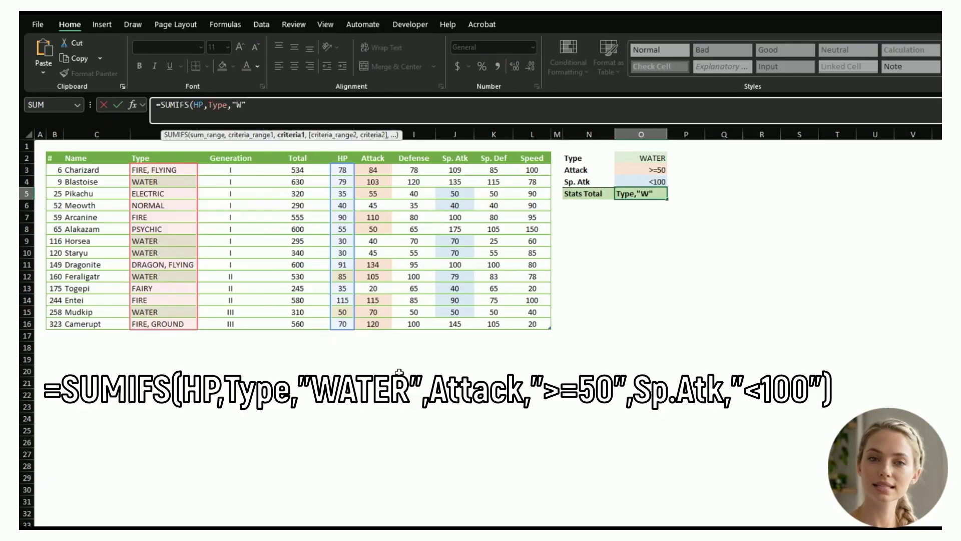
Add Attack as the second criteria range of the SUMIFS formula with the criterion ">=50"
{"action": "type", "text": ","}
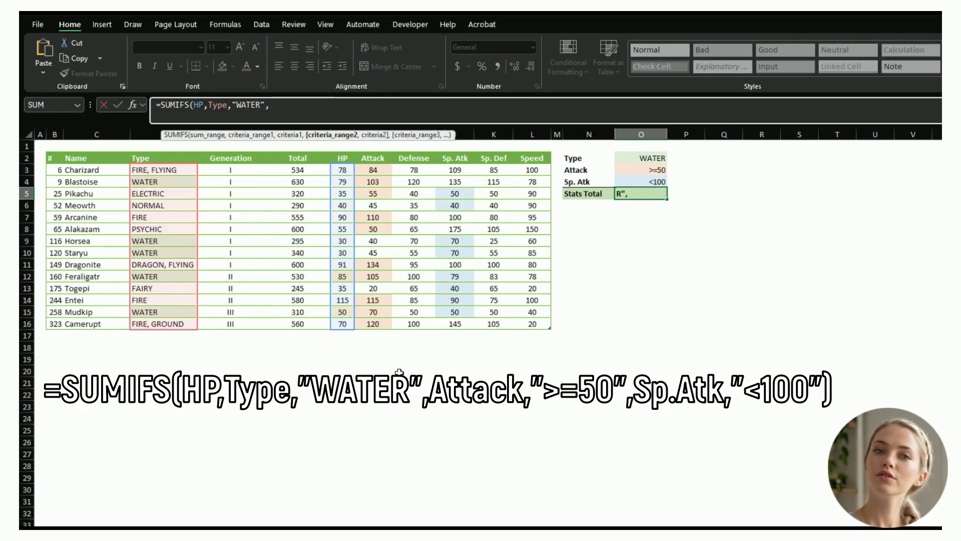
{"action": "type", "text": "Attack"}
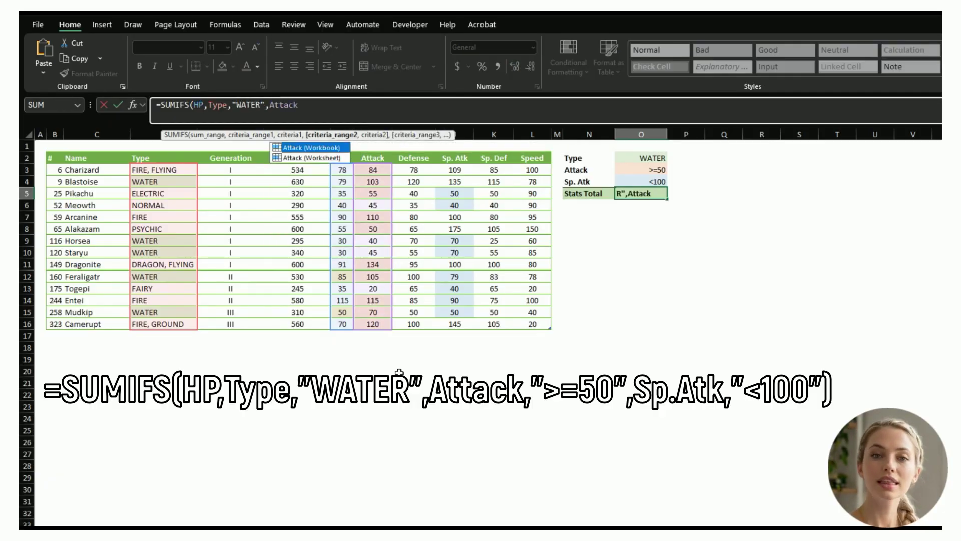
{"action": "type", "text": ",\">"}
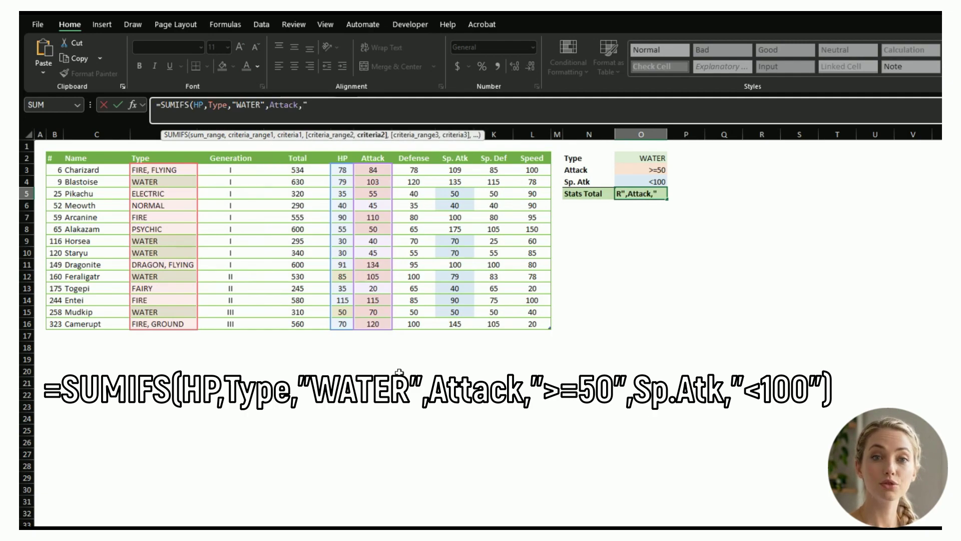
{"action": "type", "text": "=50\""}
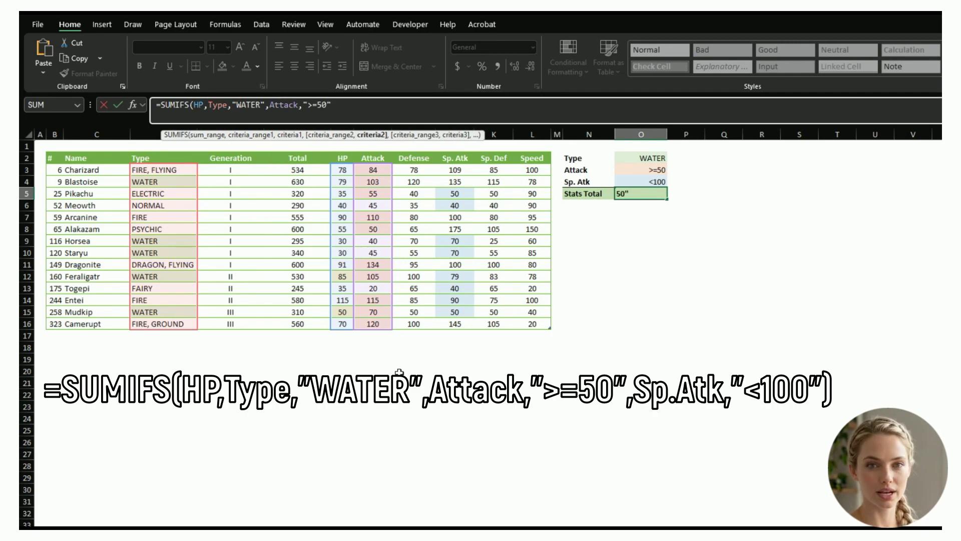
Complete the SUMIFS formula with Sp.Atk as the third criteria range and "<100" as its criterion, and commit it
{"action": "type", "text": ",Sp."}
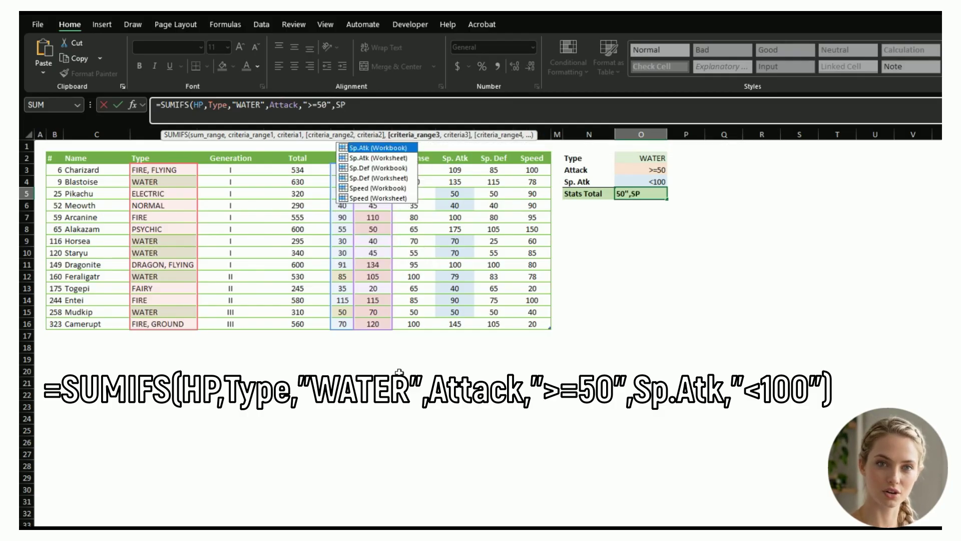
{"action": "type", "text": "atk"}
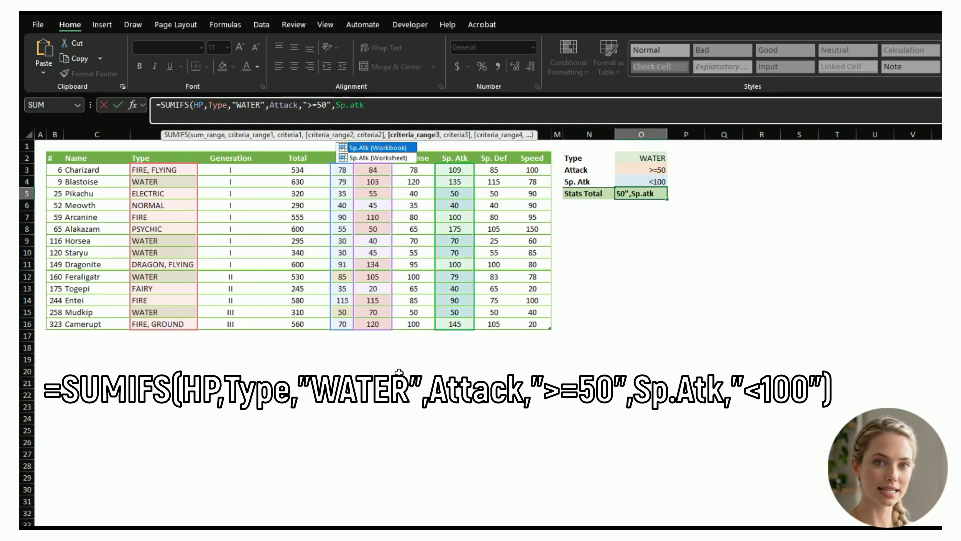
{"action": "type", "text": ",\""}
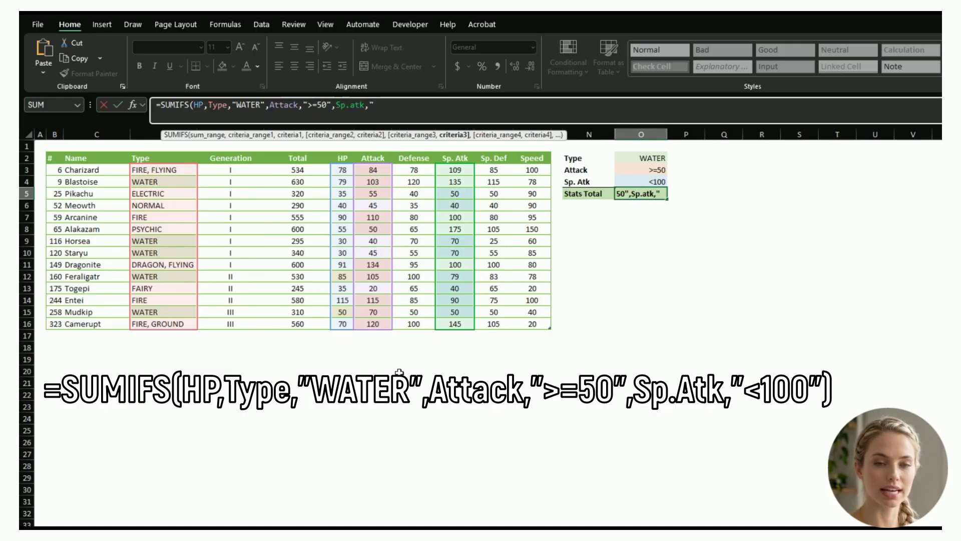
{"action": "type", "text": "<100\""}
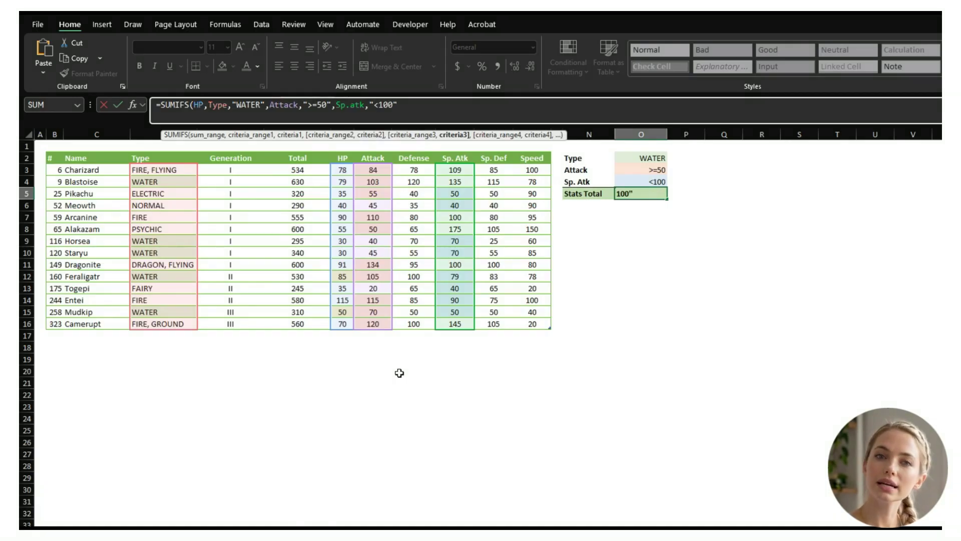
{"action": "type", "text": ")"}
{"action": "key", "text": "Return"}
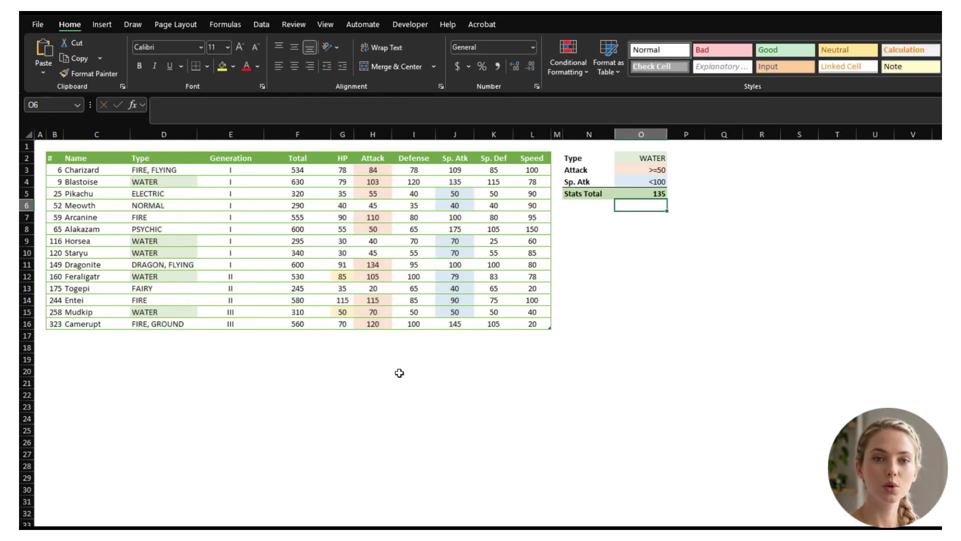